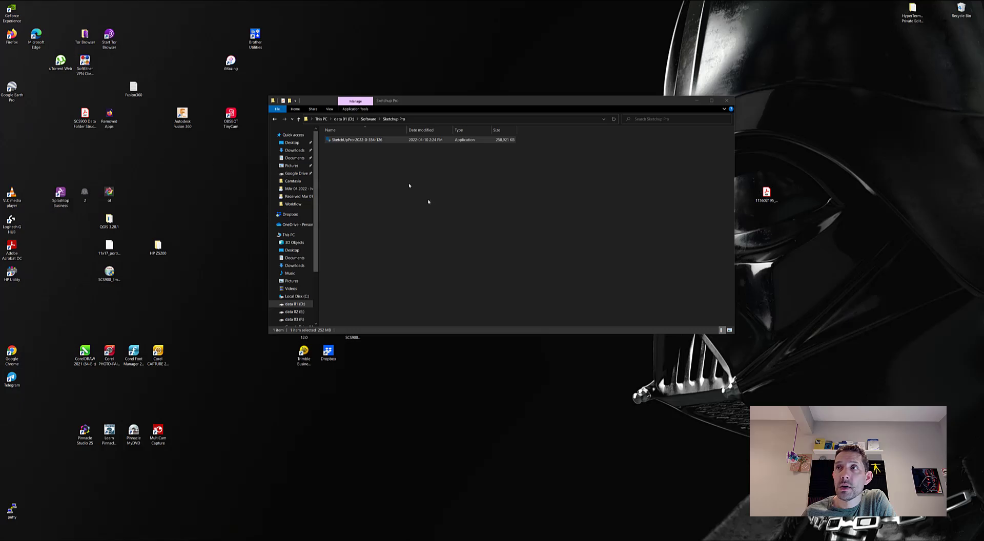
# Bring the Firefox window showing SketchUp's Plans and Pricing page to the front.
pyautogui.doubleClick(341, 140)
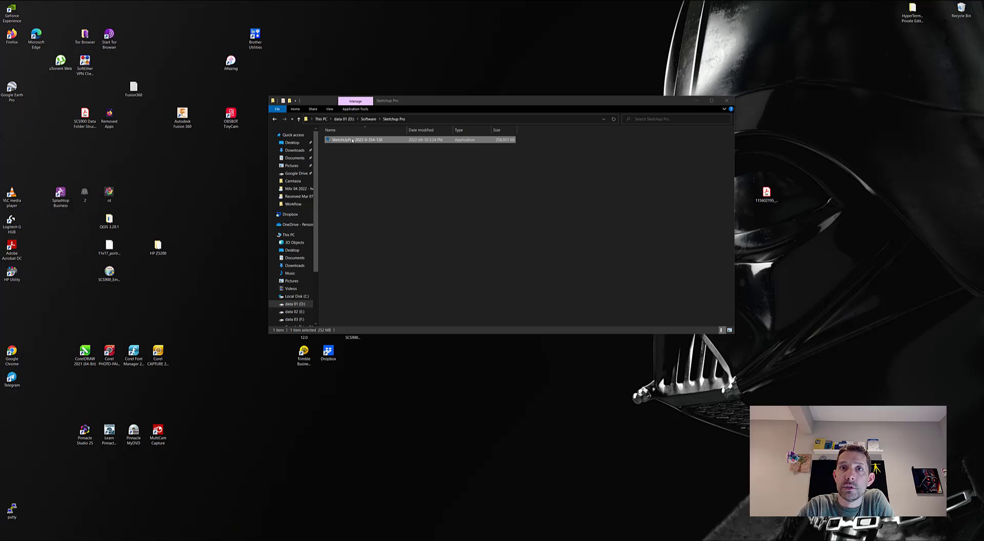
pyautogui.hotkey('alt', 'Tab')
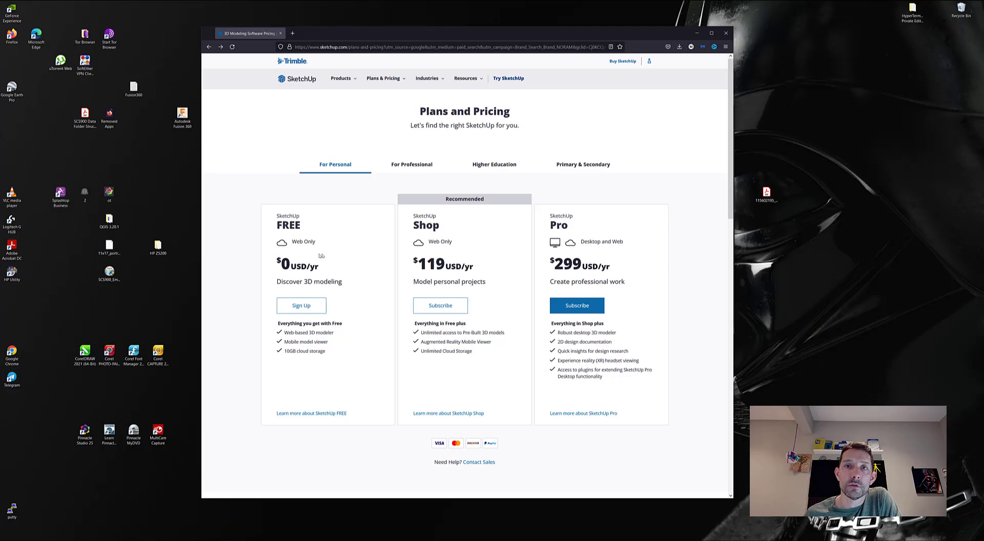
pyautogui.moveTo(601, 239); pyautogui.dragTo(582, 235)
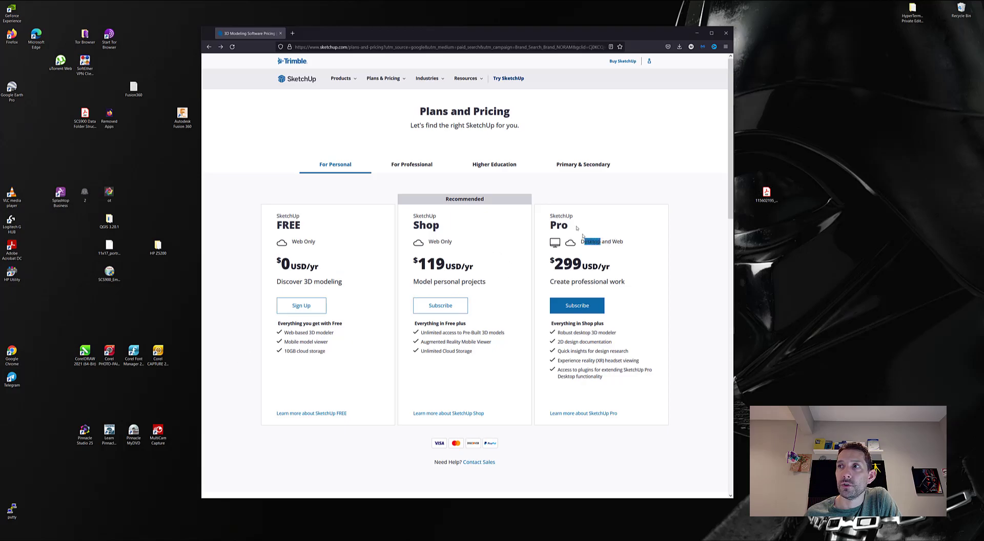
pyautogui.click(572, 217)
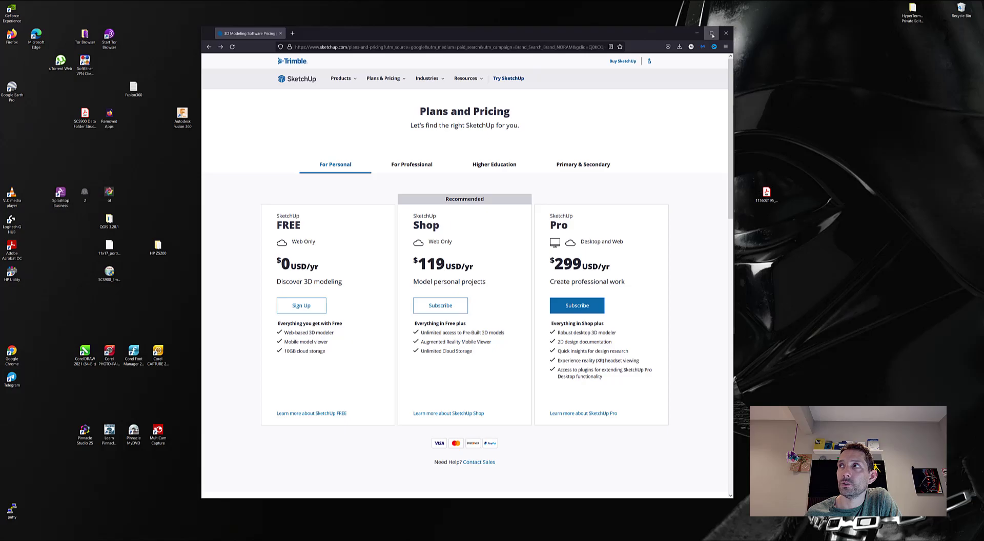
# Run the SketchUpPro installer from the Sketchup Pro folder, then minimize Firefox and File Explorer.
pyautogui.click(696, 33)
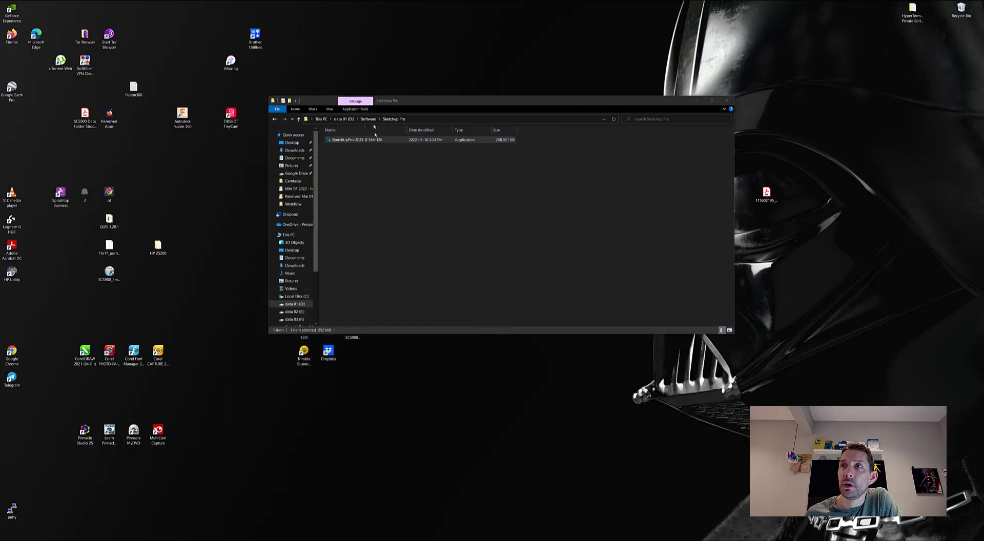
pyautogui.click(359, 139)
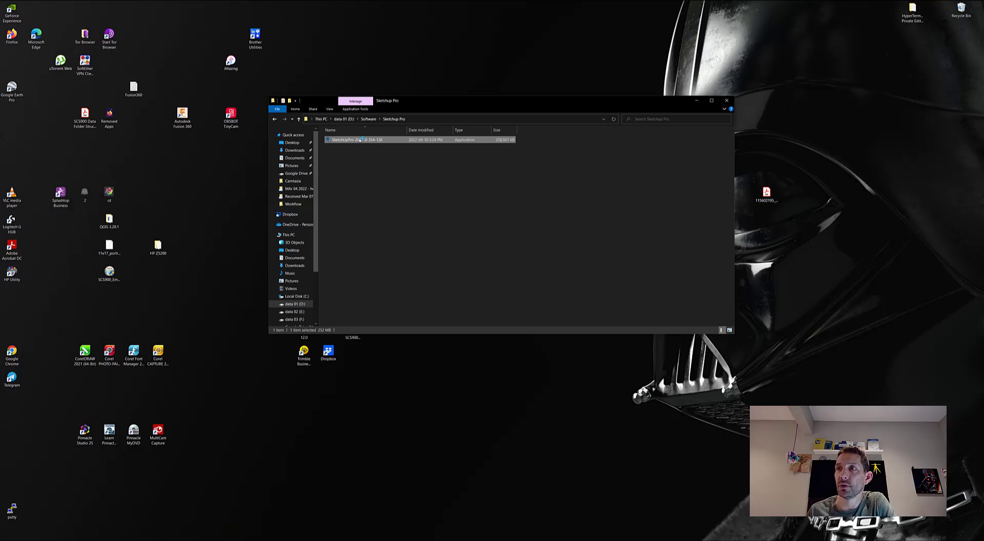
pyautogui.doubleClick(360, 139)
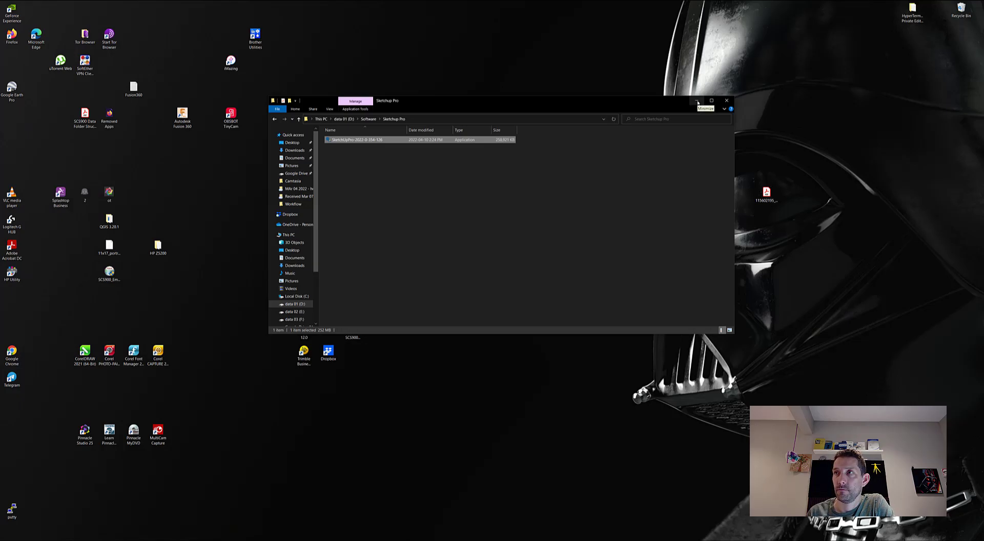
pyautogui.click(697, 101)
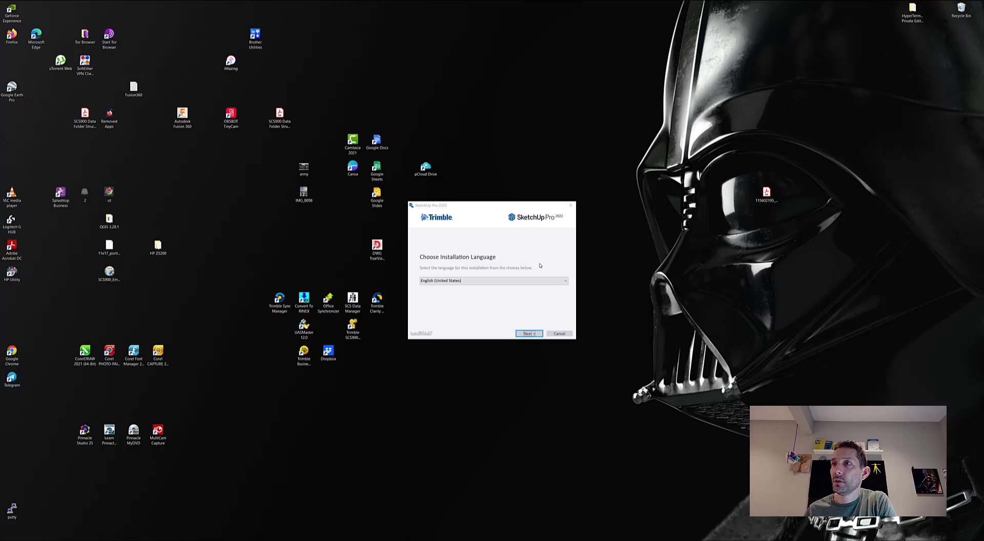
# Install SketchUp Pro 2022 in English (United States) to the default destination folder, then finish.
pyautogui.click(528, 334)
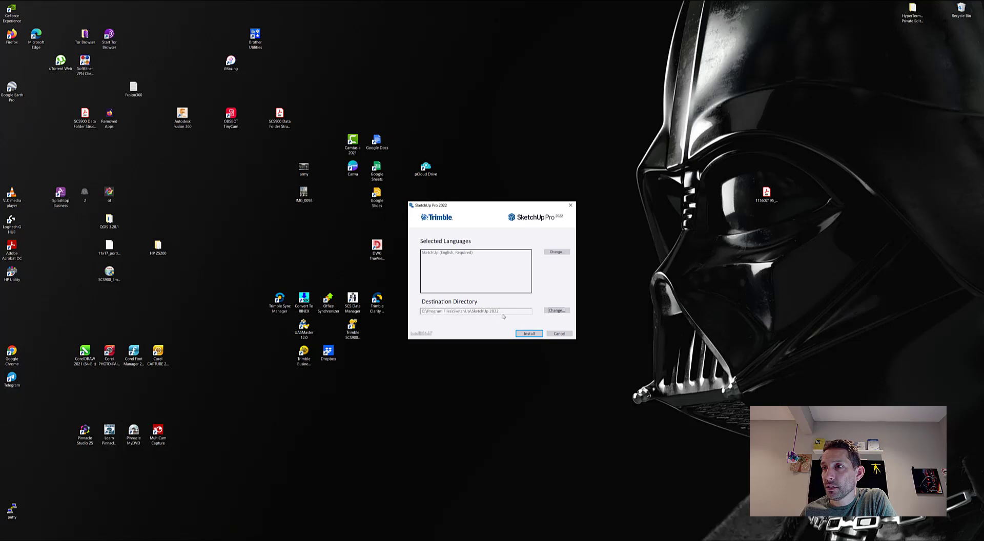
pyautogui.click(528, 334)
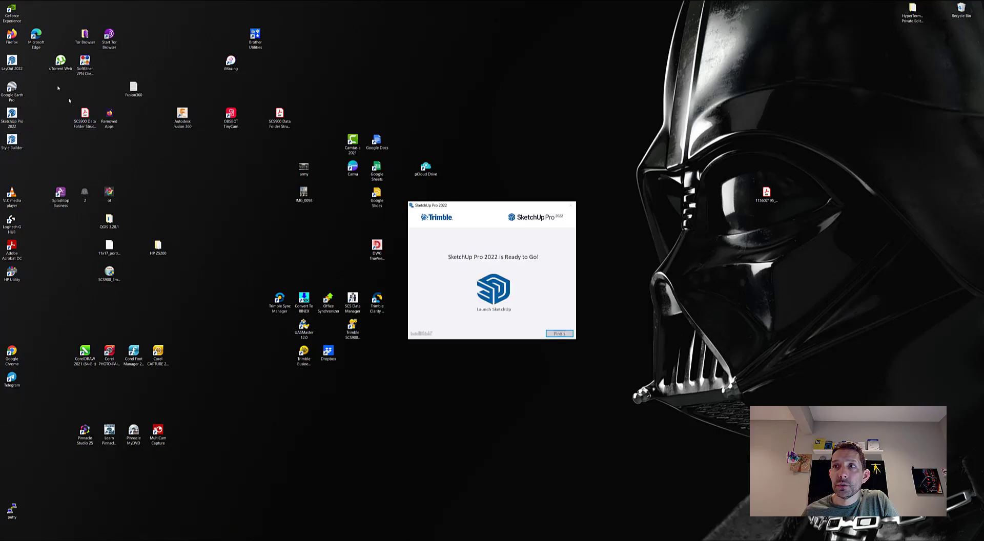
pyautogui.click(561, 334)
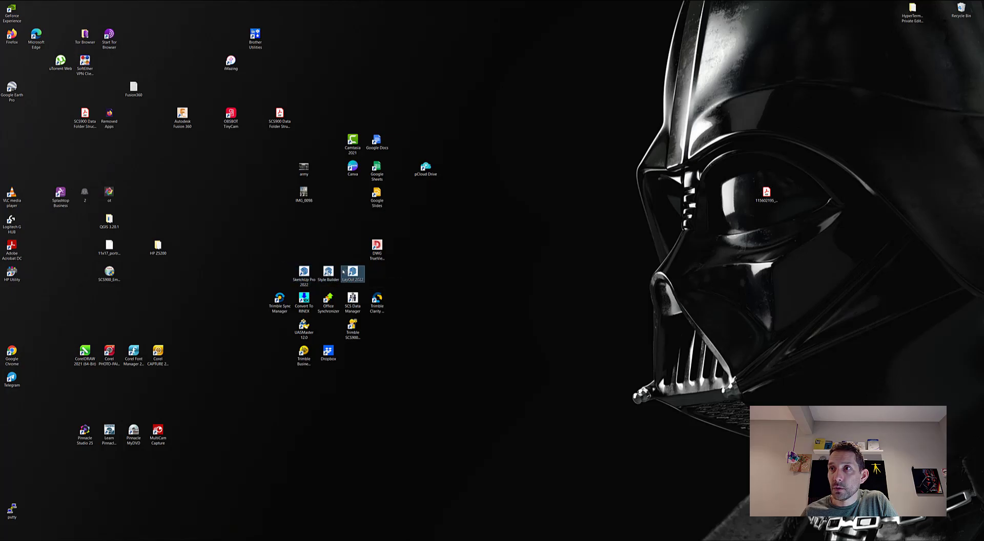
# Move the SketchUp Pro 2022, Style Builder and LayOut 2022 icons together, then launch SketchUp Pro 2022.
pyautogui.moveTo(315, 274); pyautogui.dragTo(283, 274)
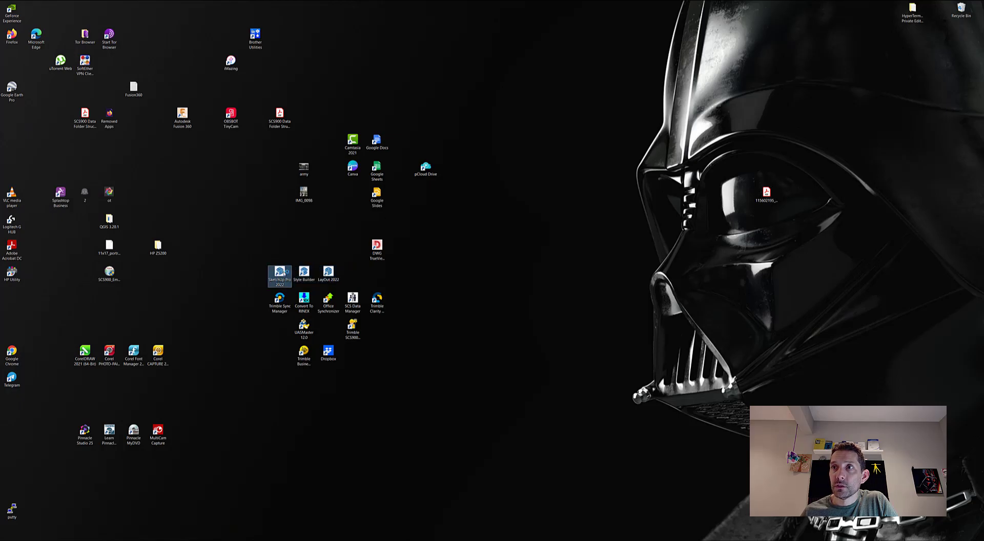
pyautogui.doubleClick(281, 273)
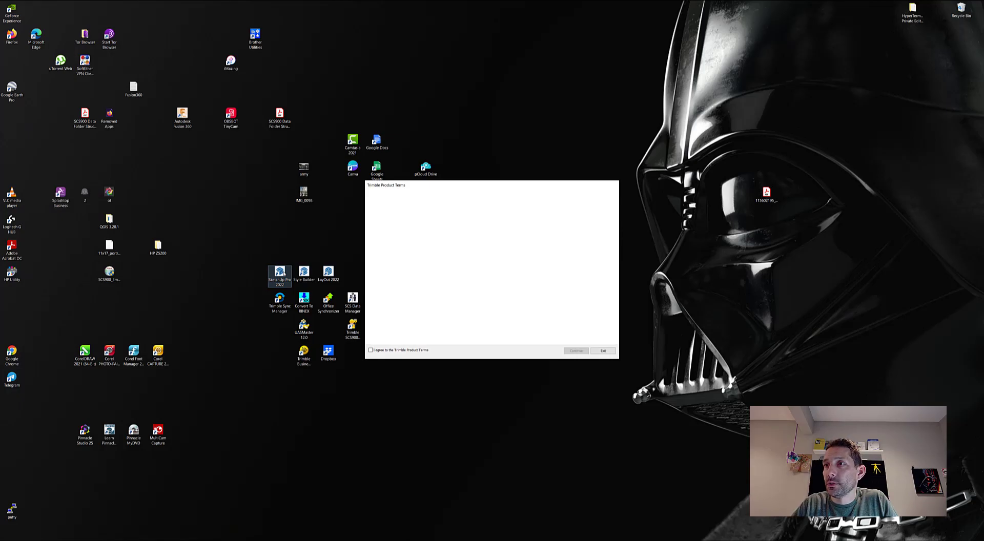
# Agree to the Trimble Product Terms, continue, and choose Sign In on the Welcome screen.
pyautogui.click(376, 352)
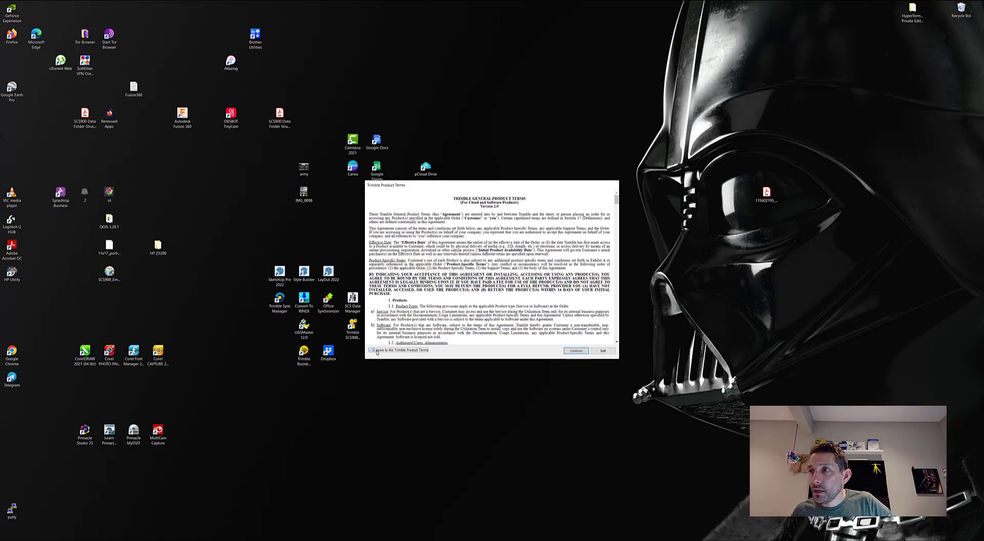
pyautogui.click(573, 351)
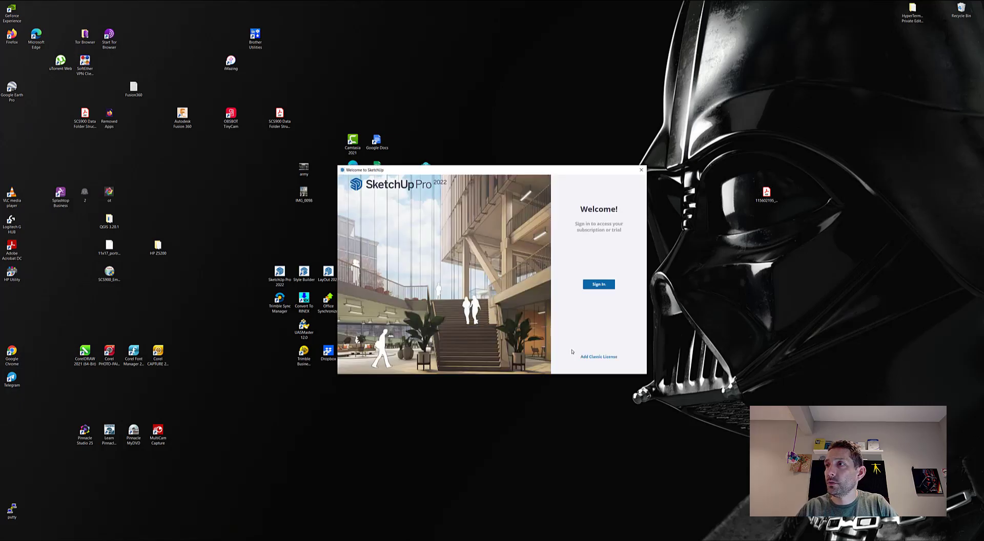
pyautogui.click(589, 286)
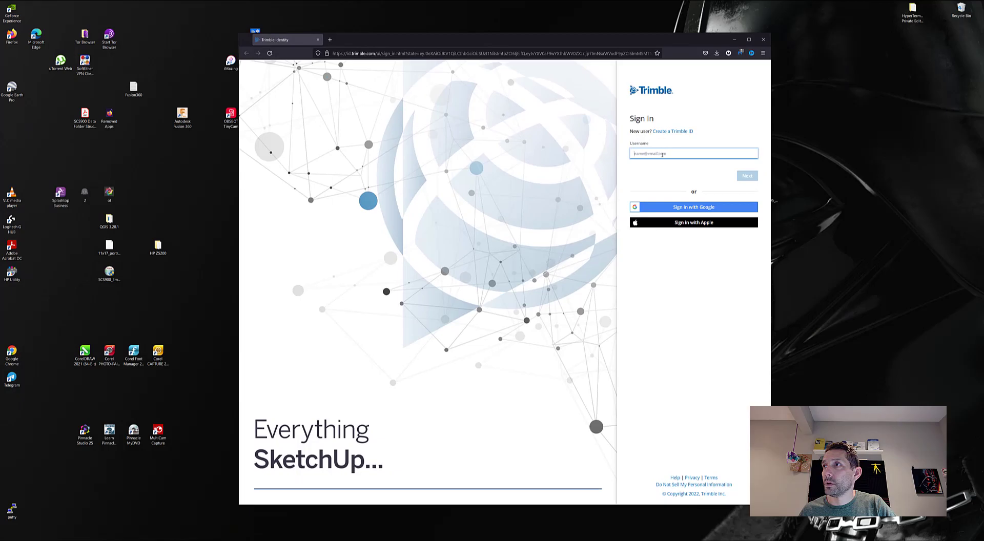
# Sign in with the saved account e-mail and the e-mailed verification code, then close the browser.
pyautogui.click(662, 154)
pyautogui.click(659, 168)
pyautogui.click(746, 177)
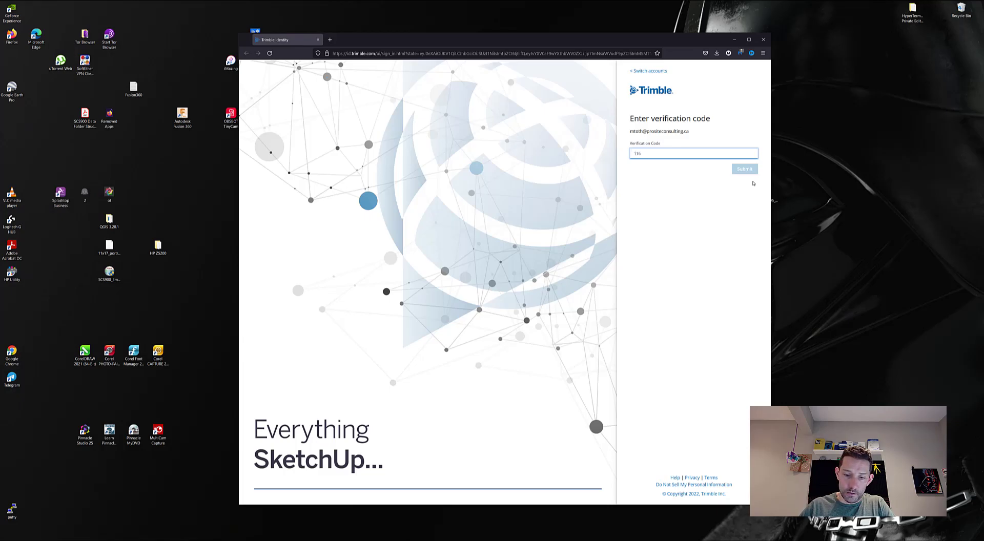
pyautogui.press('Return')
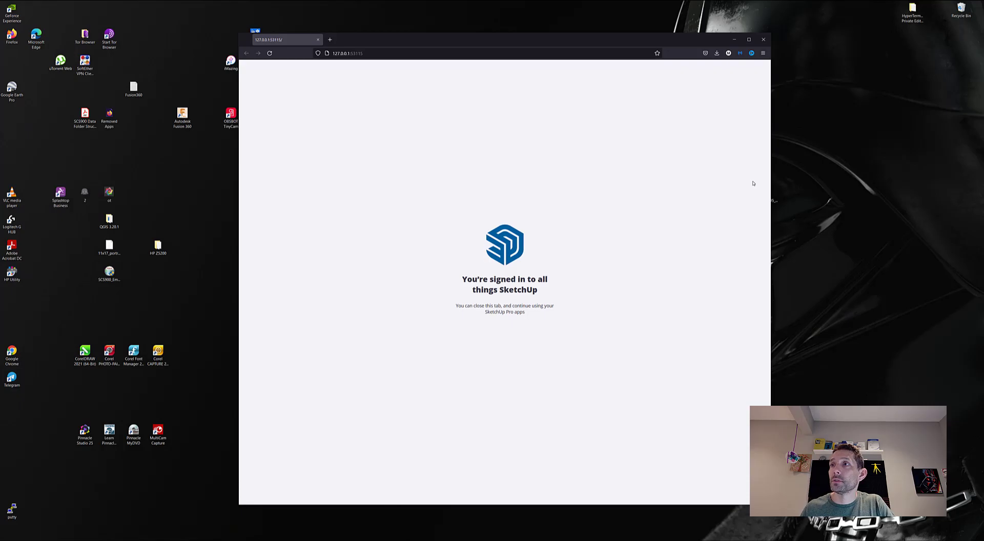
pyautogui.click(764, 39)
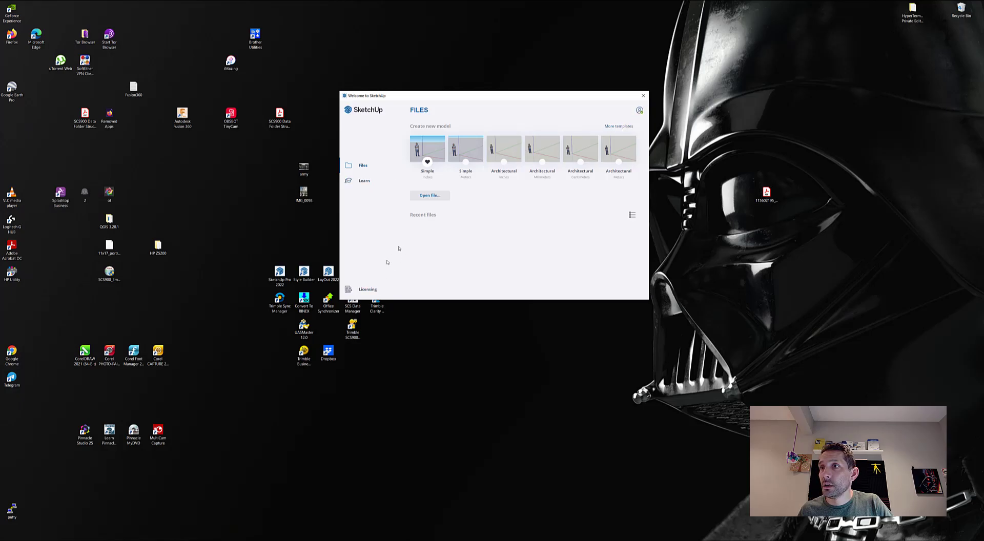
# Dismiss the Open dialog, show recent files as a detailed list, and view the account details.
pyautogui.click(430, 196)
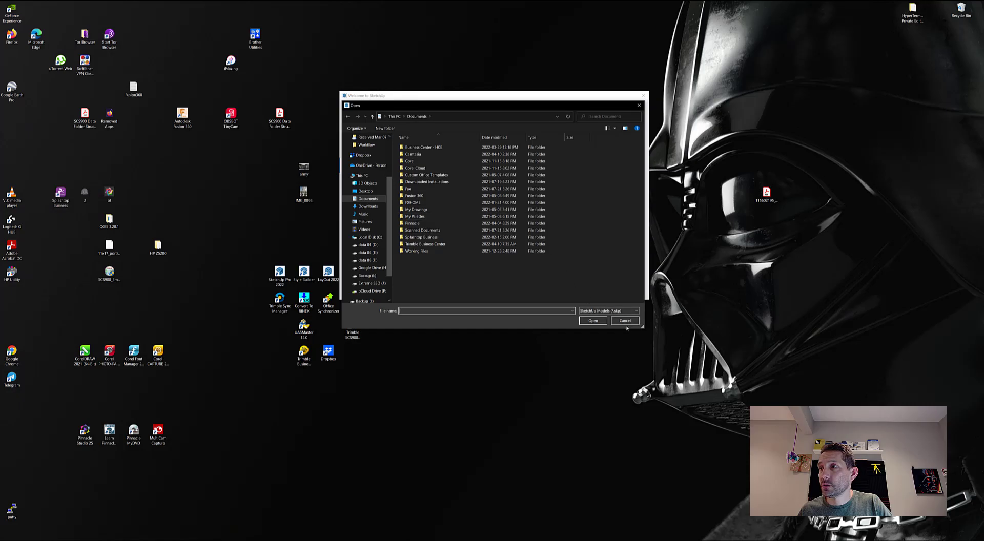
pyautogui.click(625, 321)
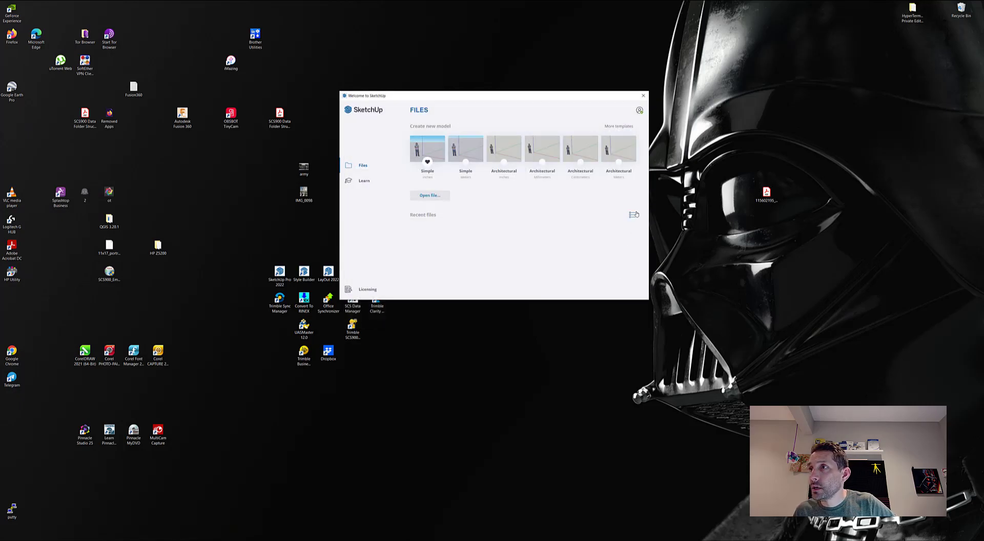
pyautogui.click(634, 215)
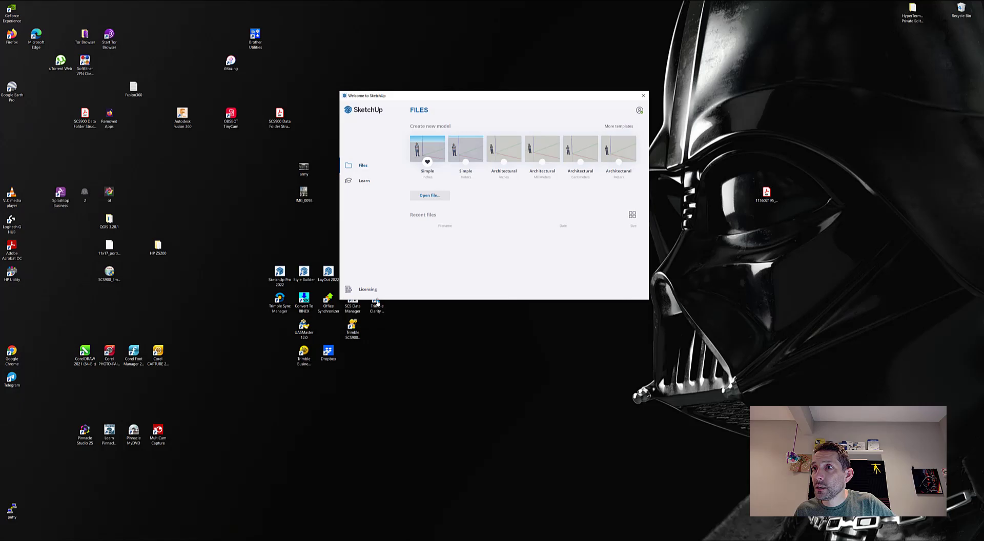
pyautogui.click(640, 111)
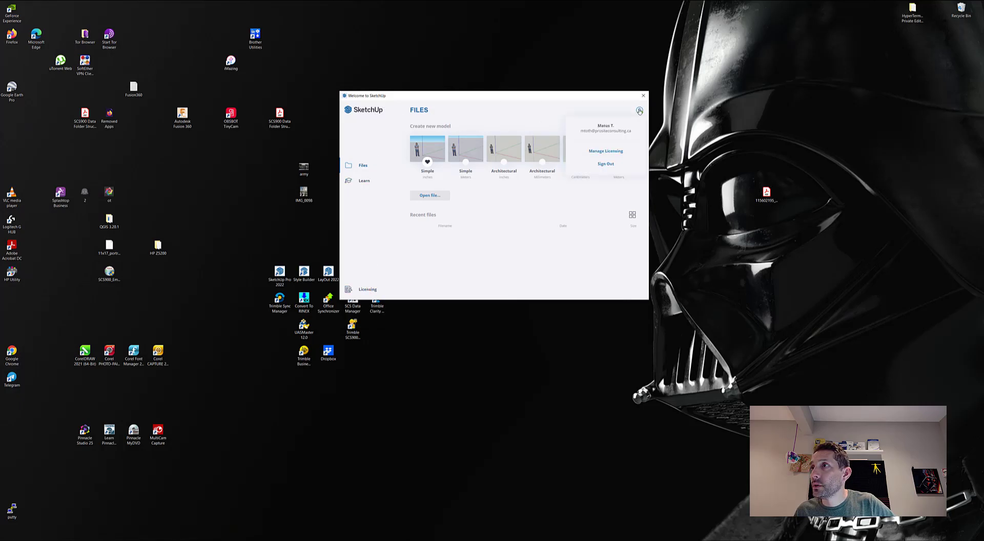
pyautogui.click(559, 220)
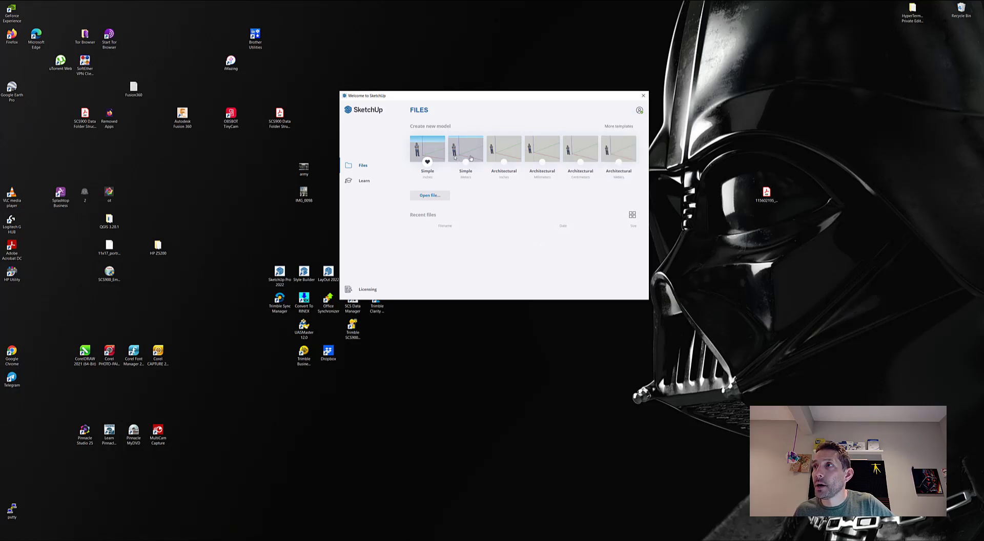
# Confirm on the Licensing page an Active Pro subscription and no classic license, then return to Files.
pyautogui.click(363, 181)
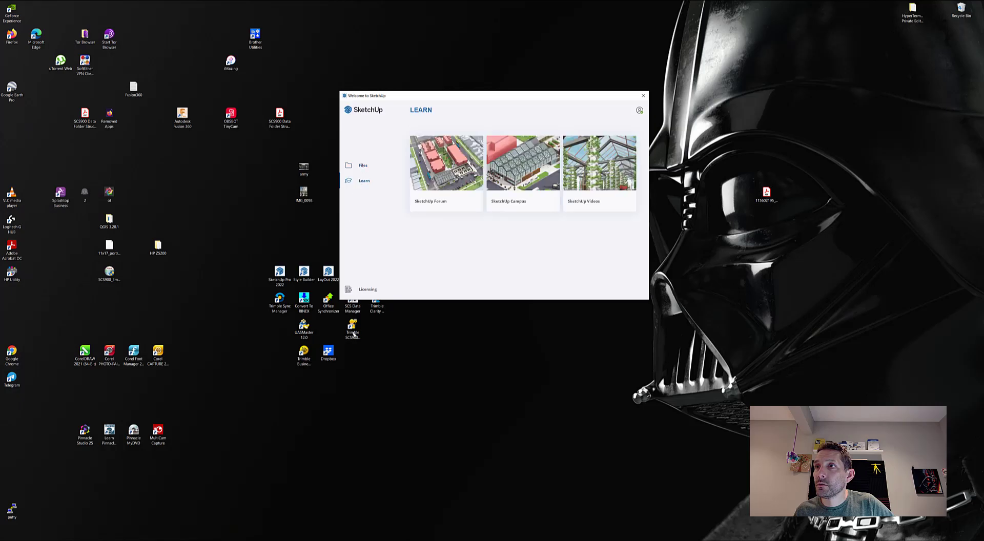
pyautogui.click(348, 290)
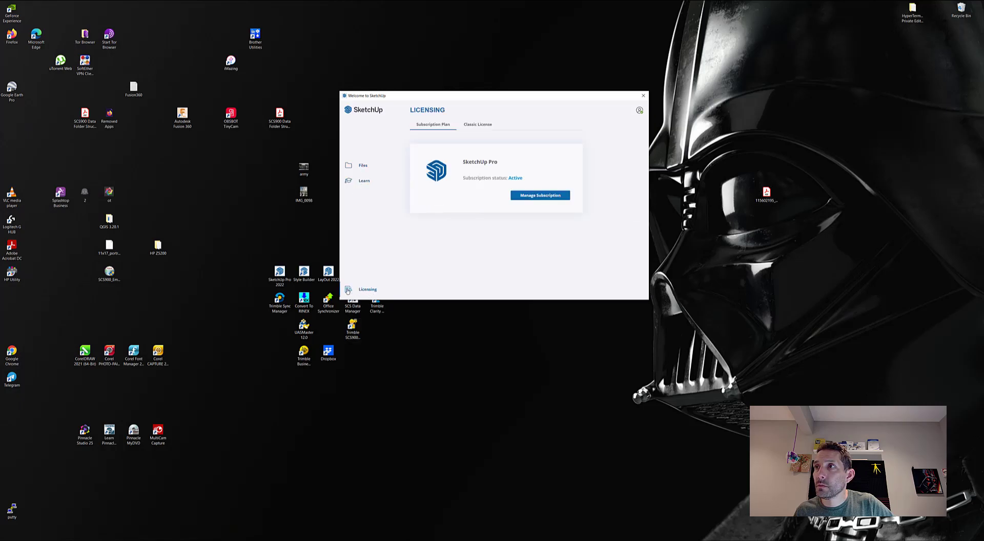
pyautogui.click(480, 127)
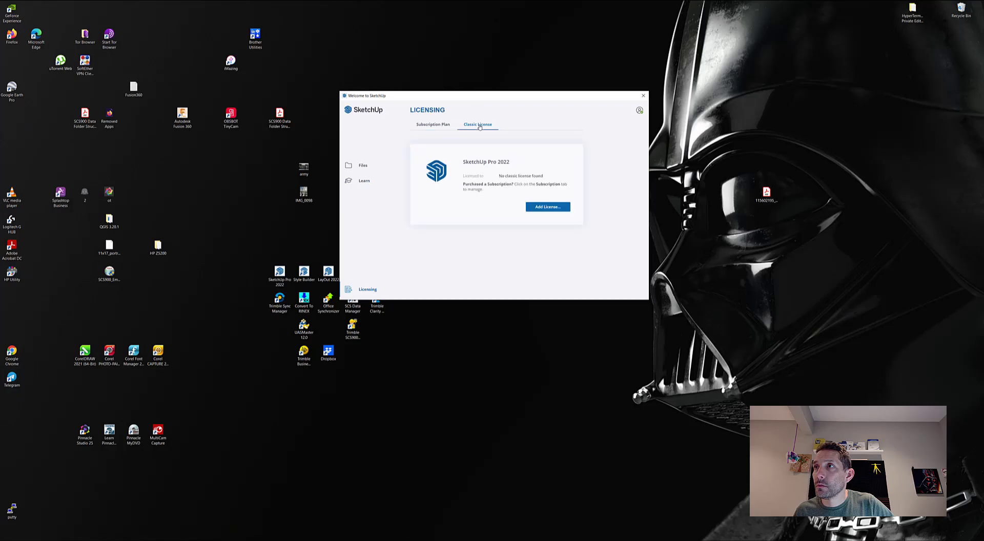
pyautogui.click(435, 126)
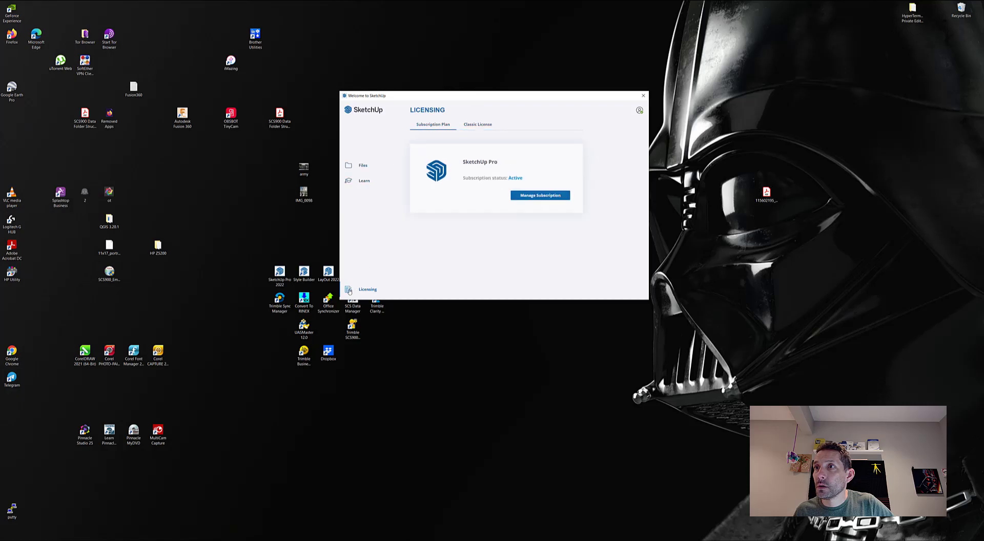
pyautogui.click(363, 166)
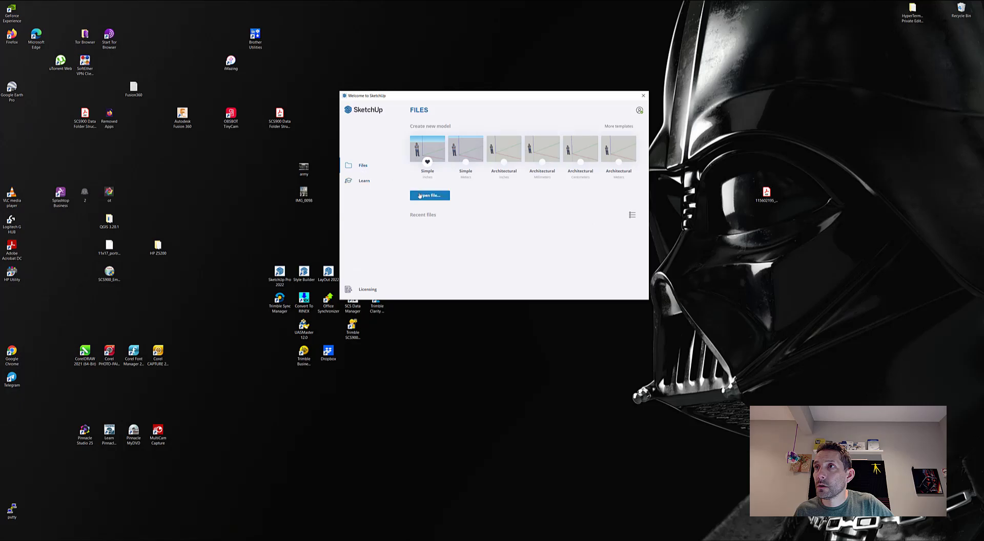
pyautogui.click(641, 112)
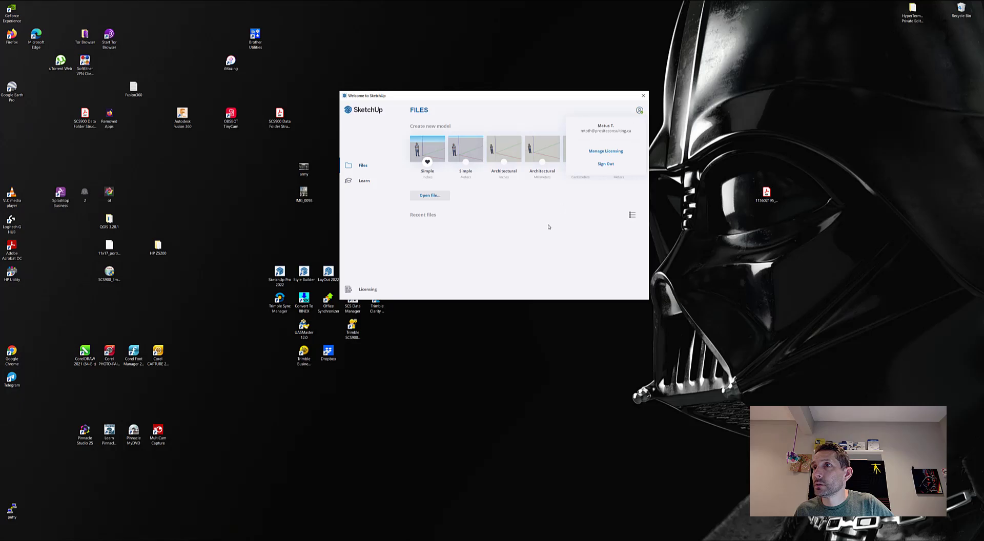
# Close the welcome window and select Hougland foundation.skp in Trimble Connect's Windspear > SketchUp folder.
pyautogui.click(430, 147)
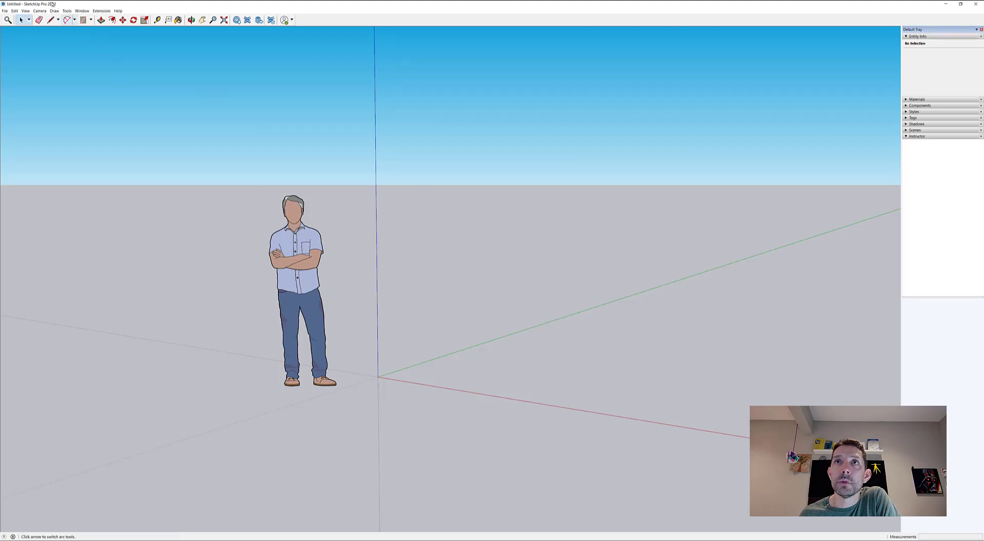
pyautogui.click(5, 11)
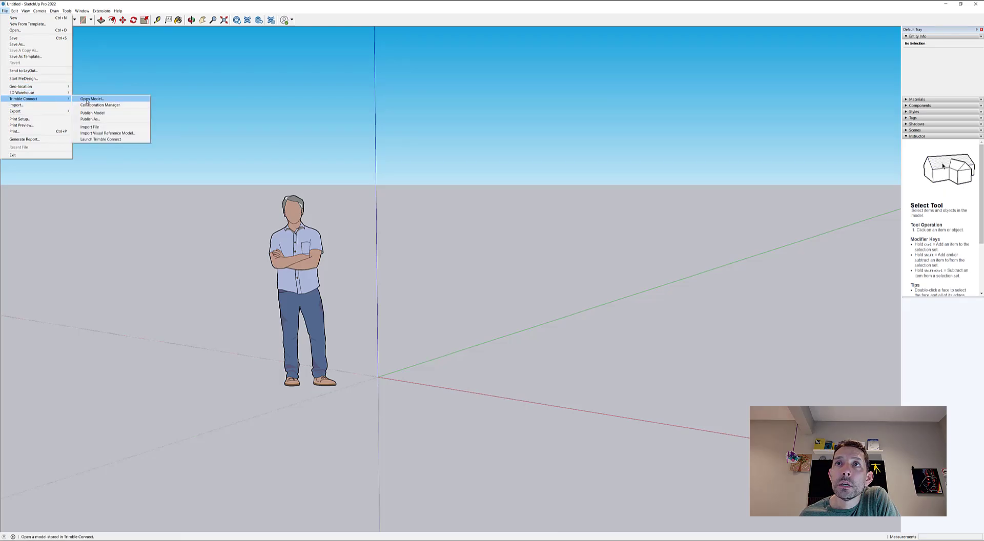
pyautogui.click(90, 99)
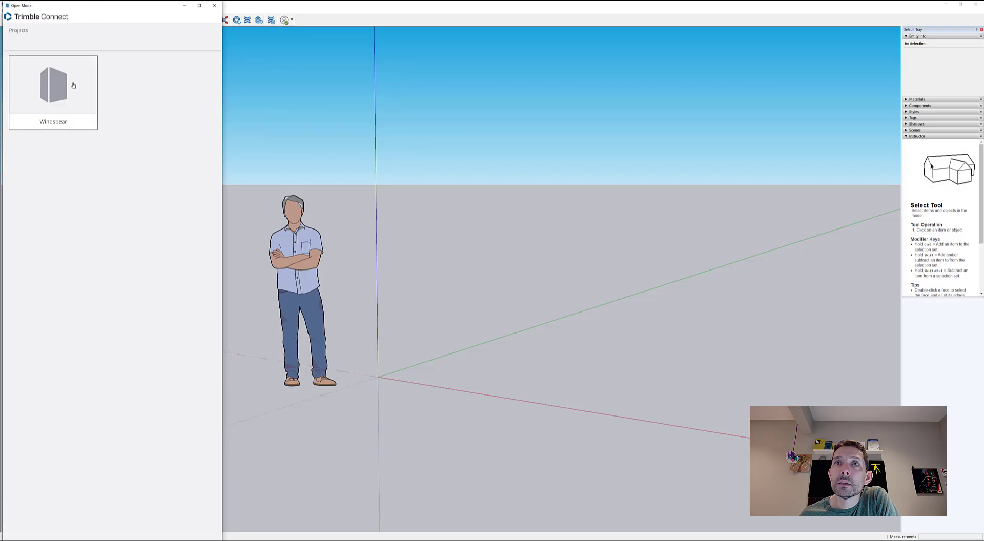
pyautogui.click(70, 84)
pyautogui.click(62, 76)
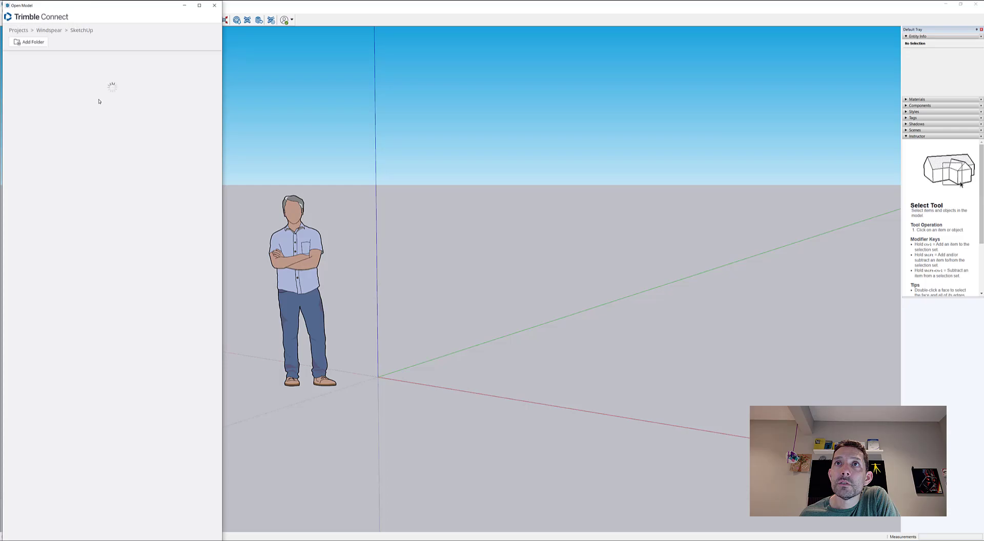
pyautogui.click(79, 105)
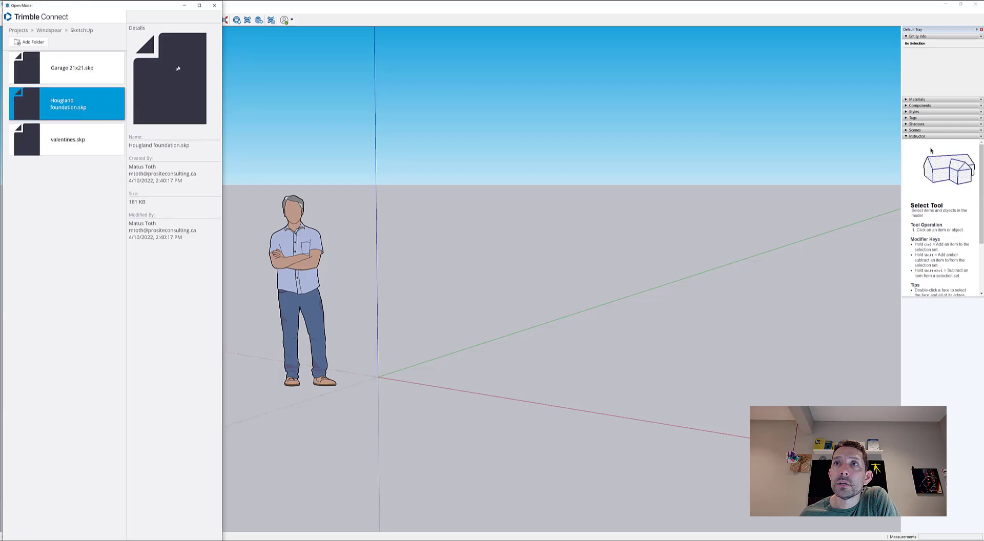
pyautogui.click(76, 104)
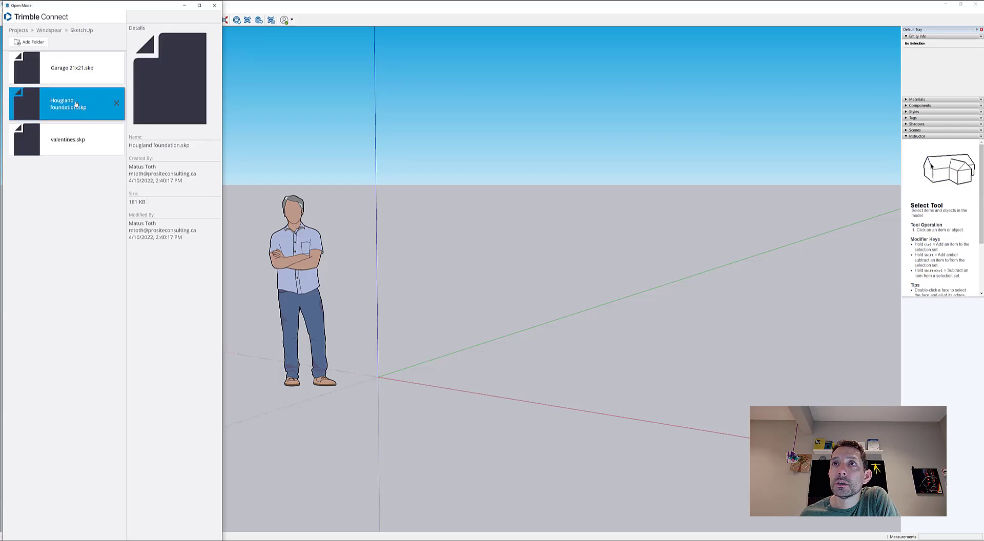
# Download and open Hougland foundation.skp, then orbit to view the two-part foundation outline.
pyautogui.doubleClick(76, 104)
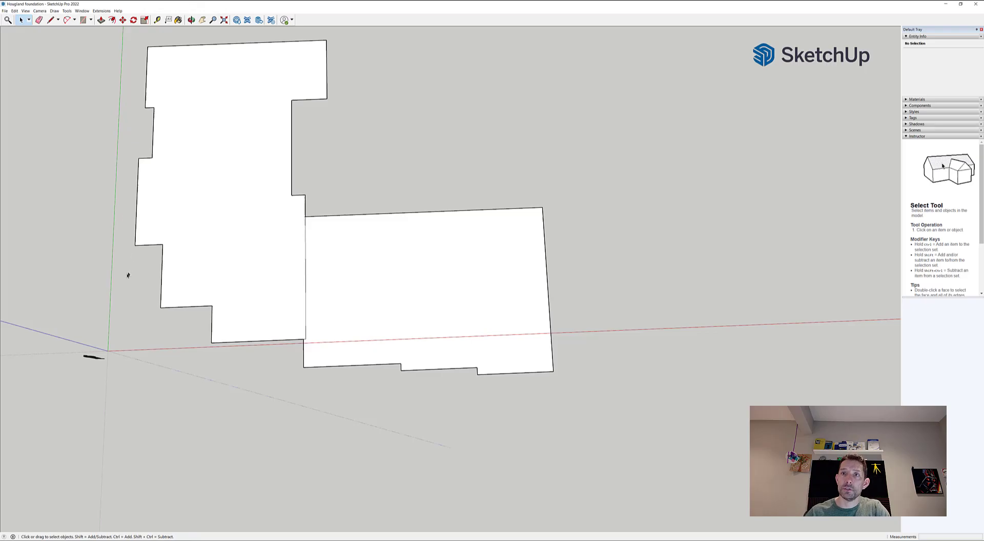
pyautogui.moveTo(127, 272); pyautogui.dragTo(152, 275, button='middle')
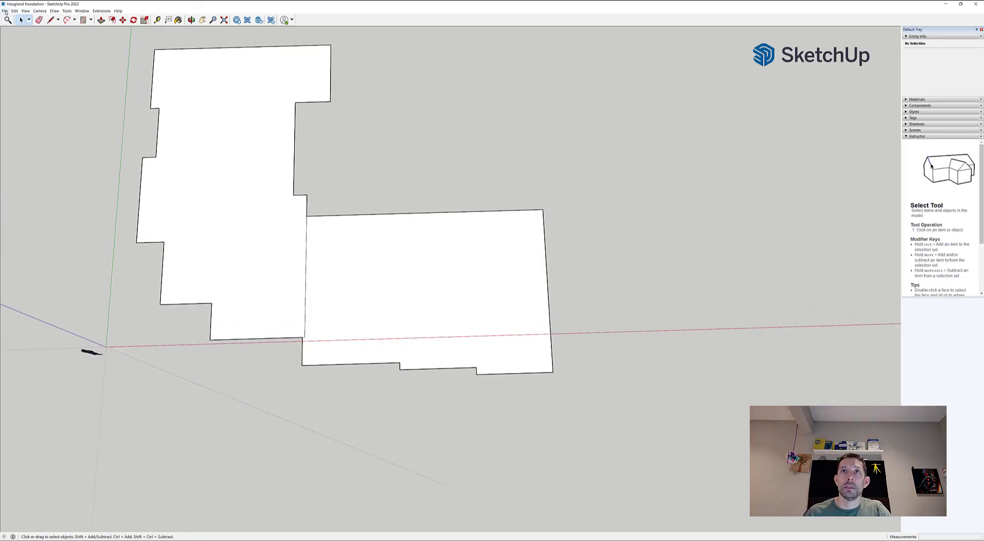